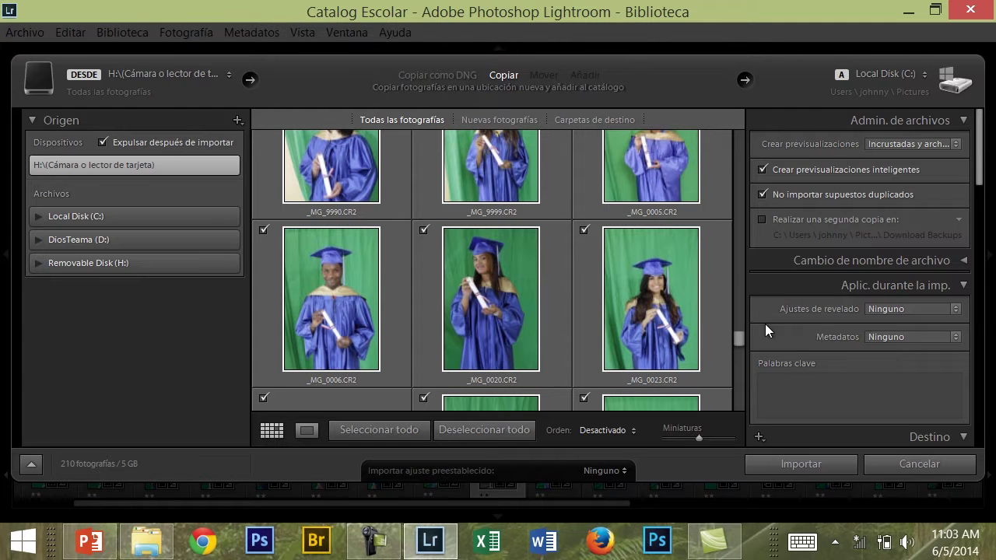
# Drag the Miniaturas slider to two thumbnails per row, then back to four per row.
pyautogui.moveTo(741, 336); pyautogui.dragTo(737, 333)
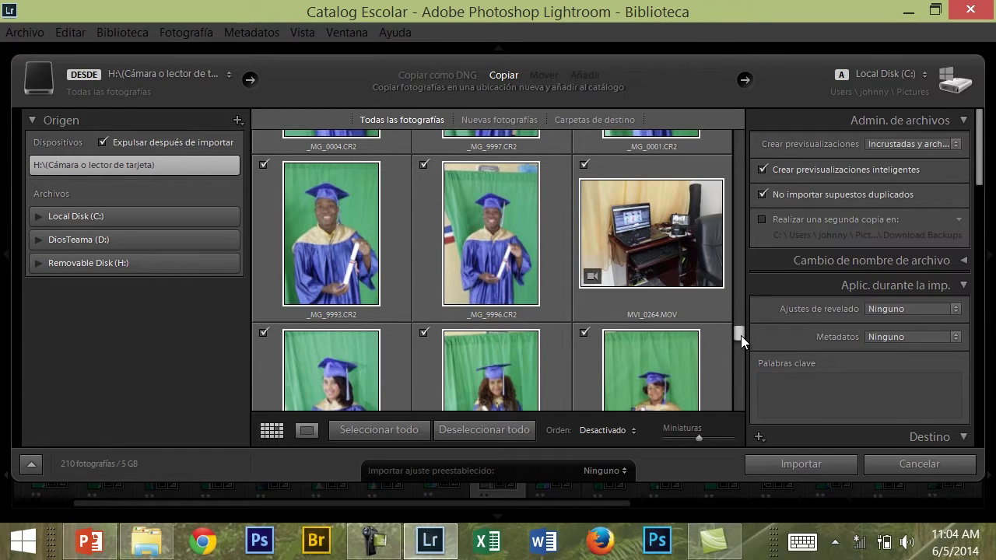
pyautogui.moveTo(741, 336); pyautogui.dragTo(740, 344)
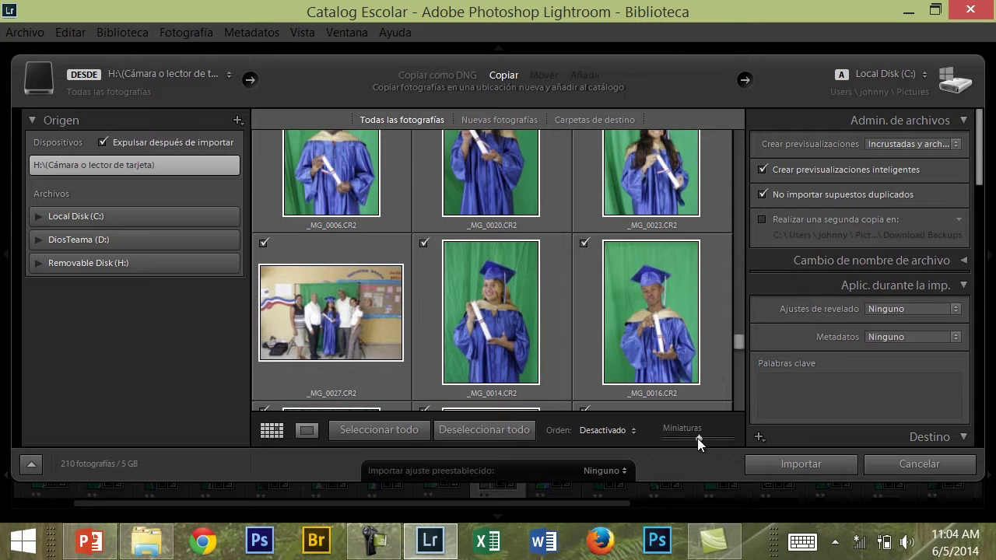
pyautogui.moveTo(697, 438); pyautogui.dragTo(703, 438)
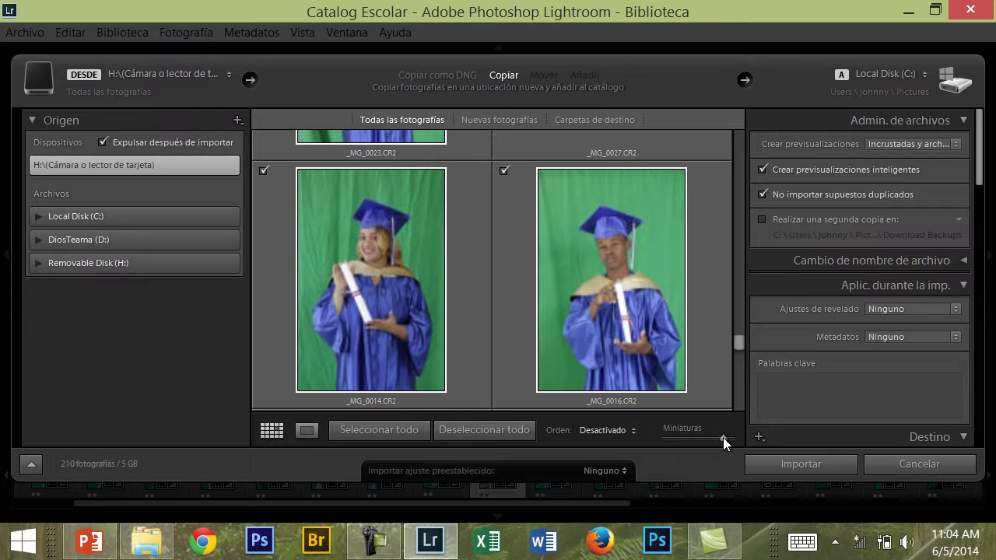
pyautogui.moveTo(716, 438); pyautogui.dragTo(681, 439)
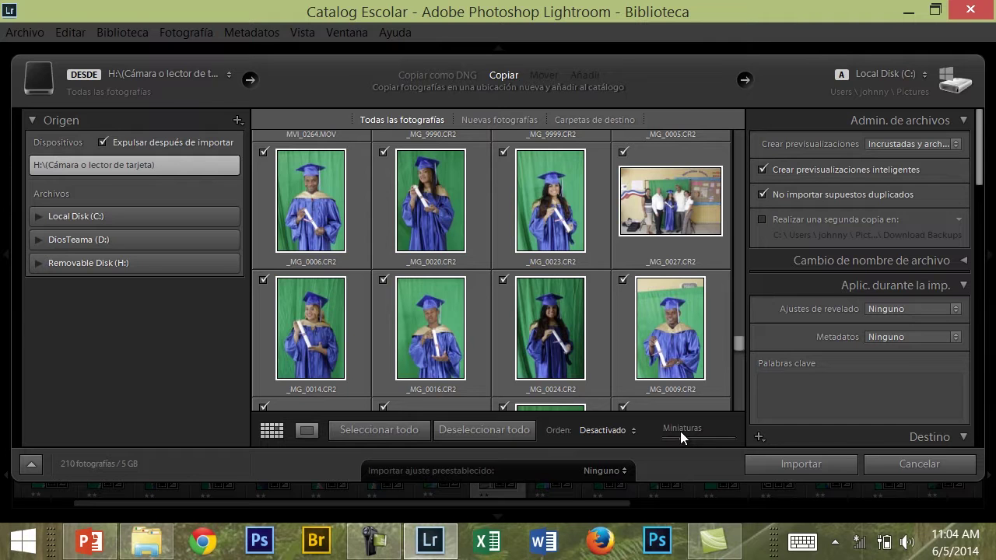
pyautogui.click(306, 430)
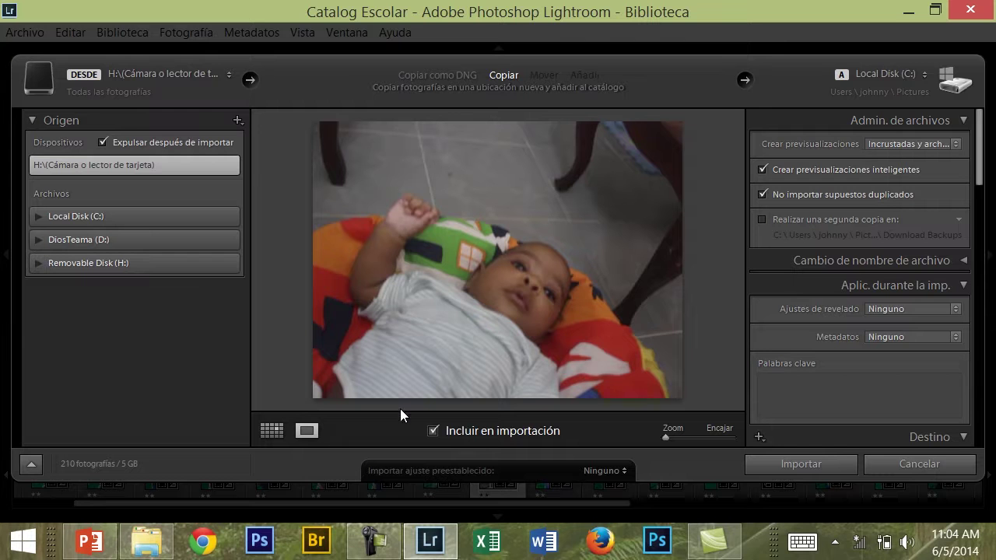
pyautogui.click(272, 430)
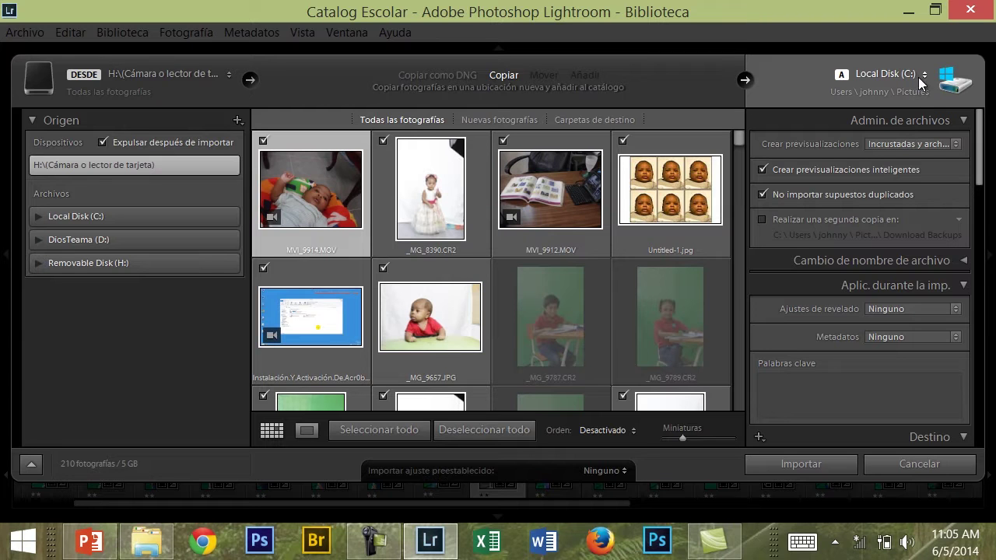
pyautogui.click(918, 79)
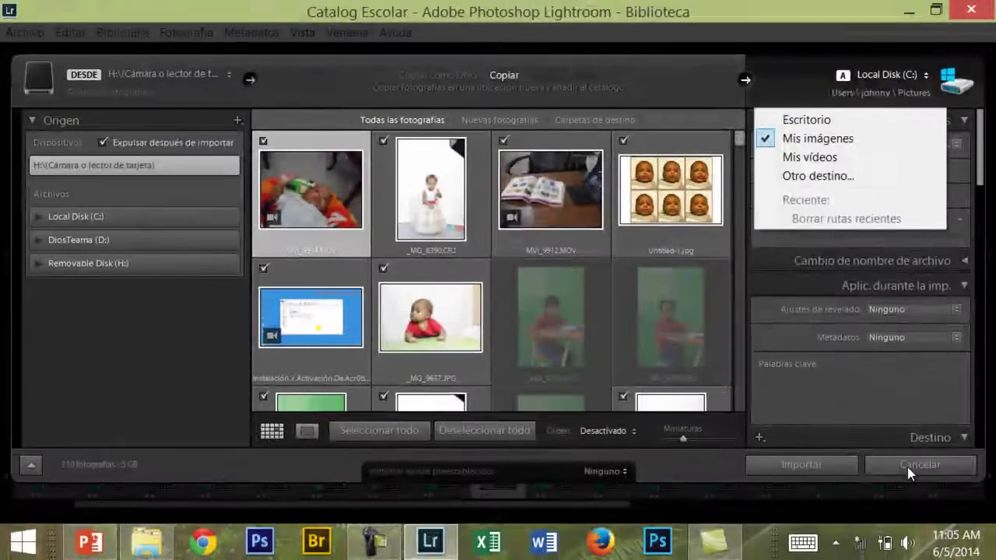
pyautogui.click(907, 466)
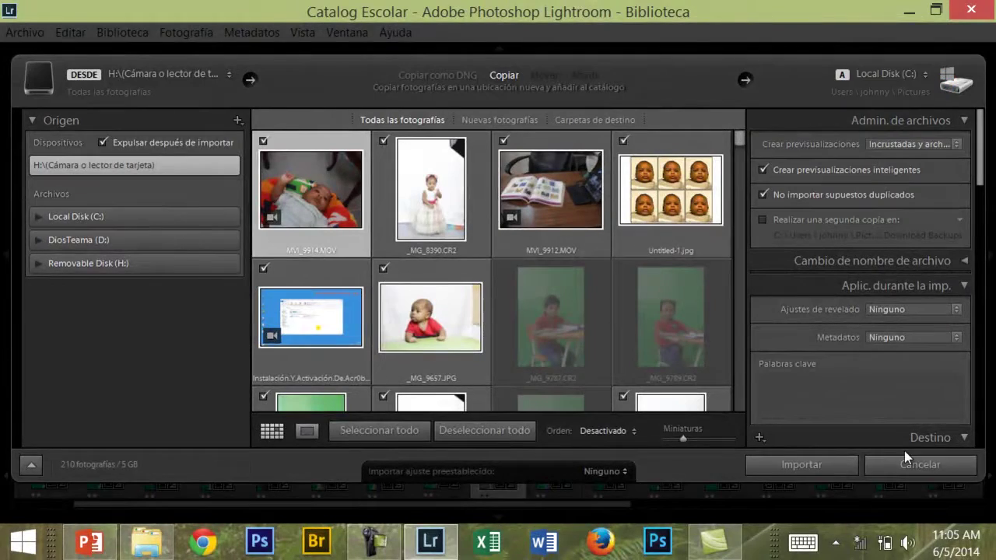
# Cancel the Import dialog to return to the Library's 30 classroom photos.
pyautogui.click(898, 465)
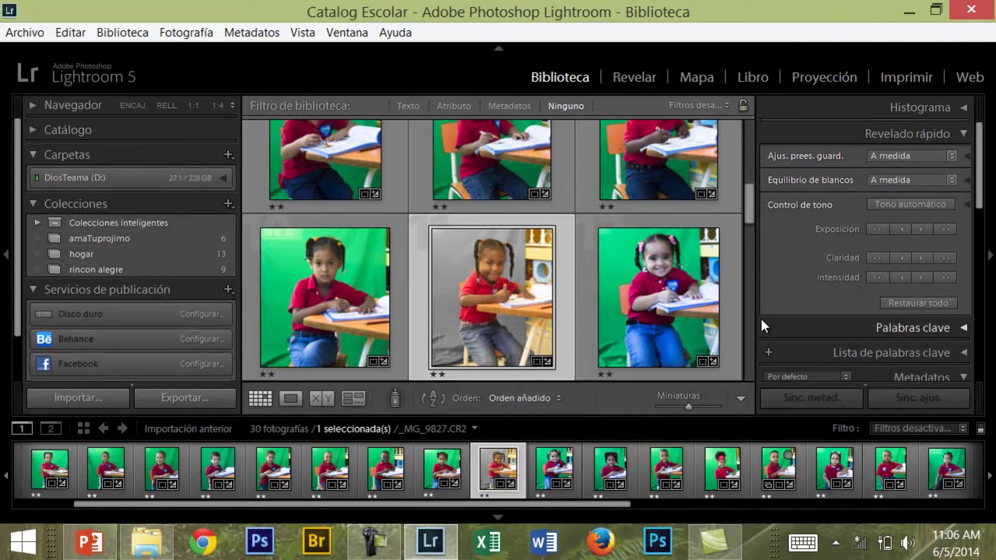
pyautogui.click(77, 406)
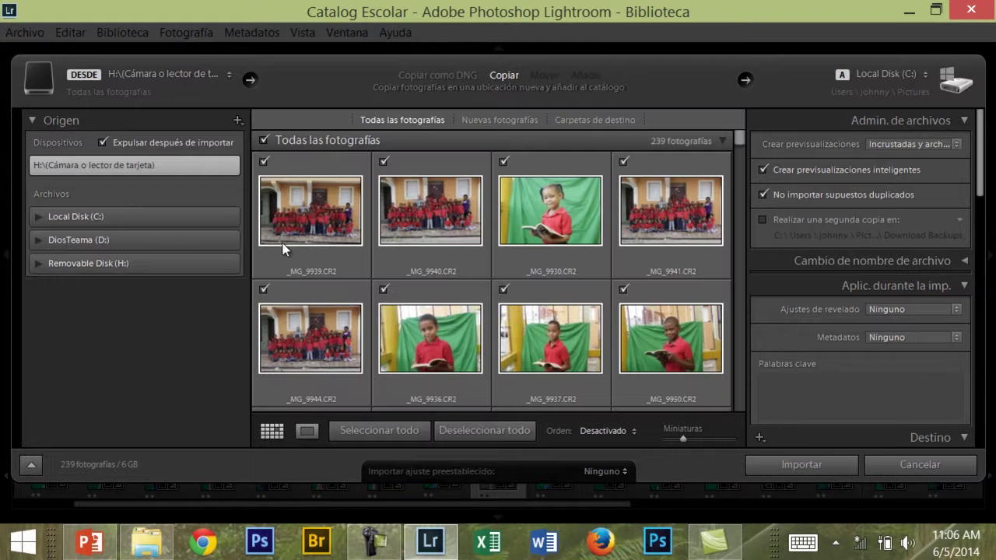
pyautogui.click(85, 265)
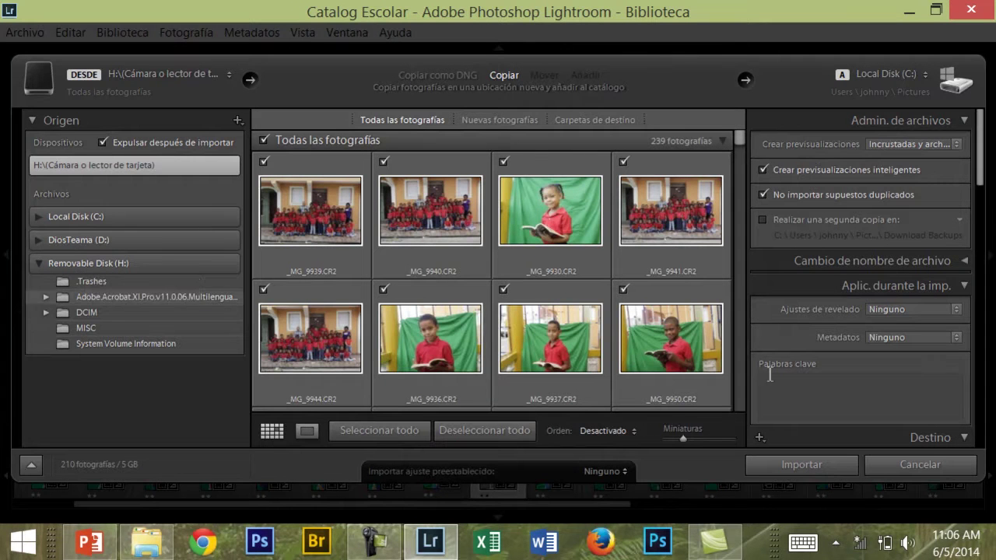
pyautogui.click(914, 465)
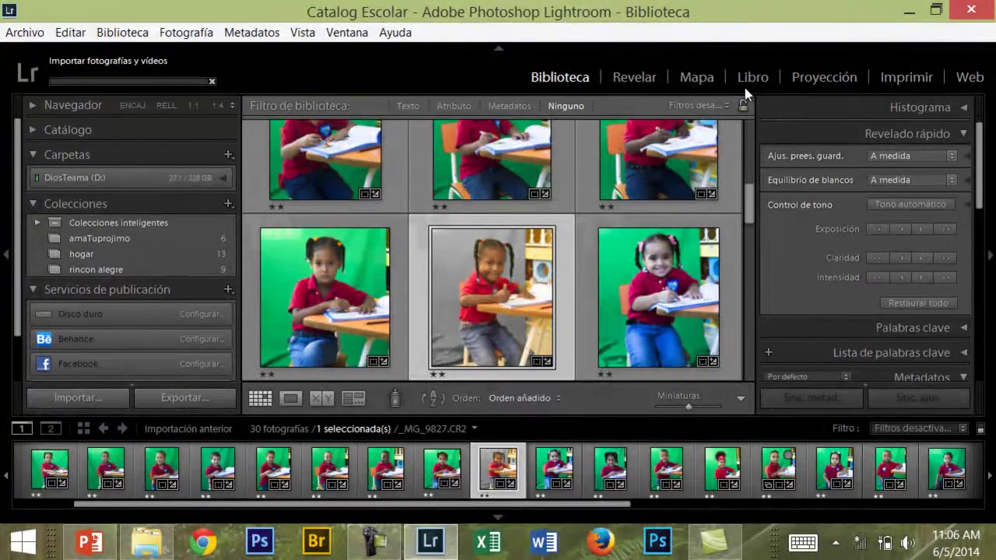
# In Editar > Preferencias, enable selecting the Current/Previous Import collection and disable the memory-card import dialog.
pyautogui.click(68, 32)
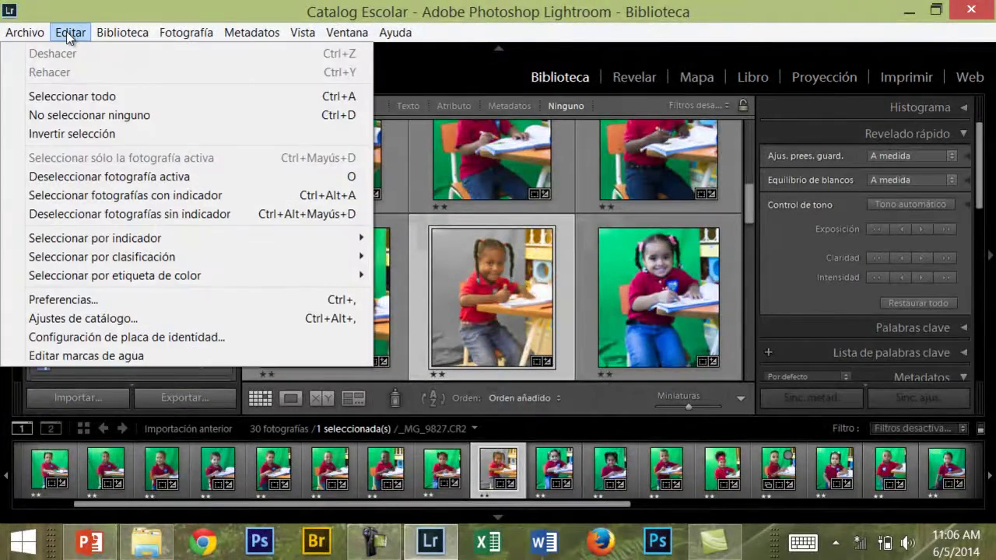
pyautogui.click(171, 302)
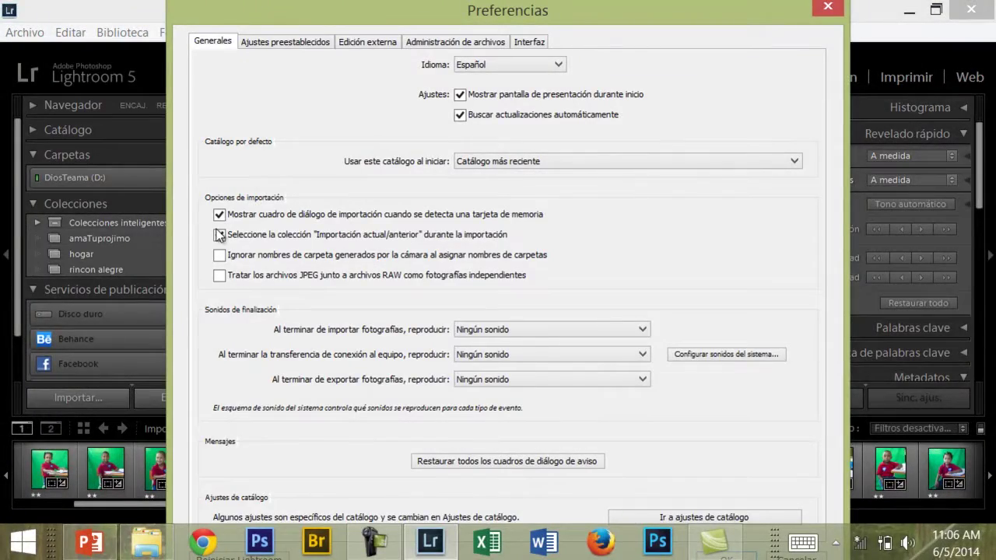
pyautogui.click(219, 235)
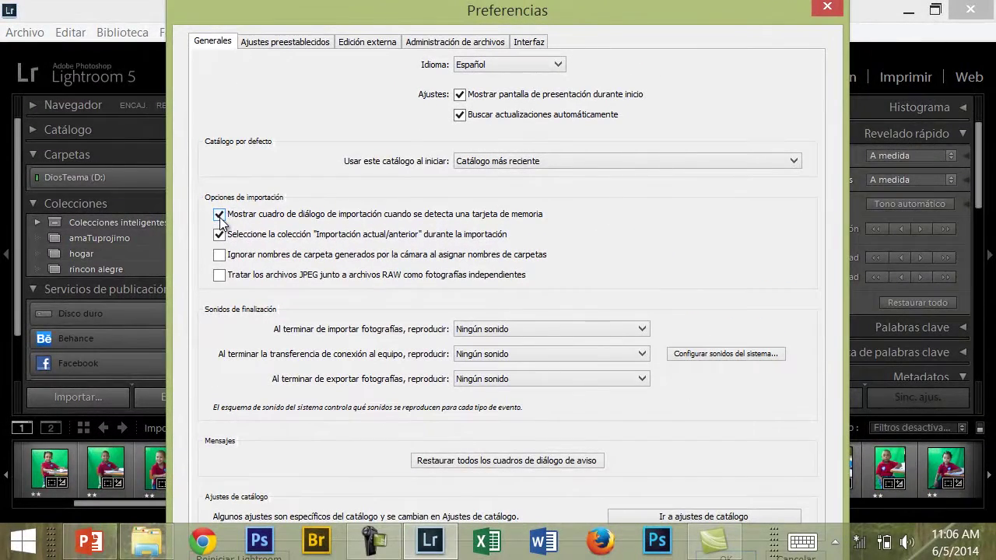
pyautogui.click(220, 220)
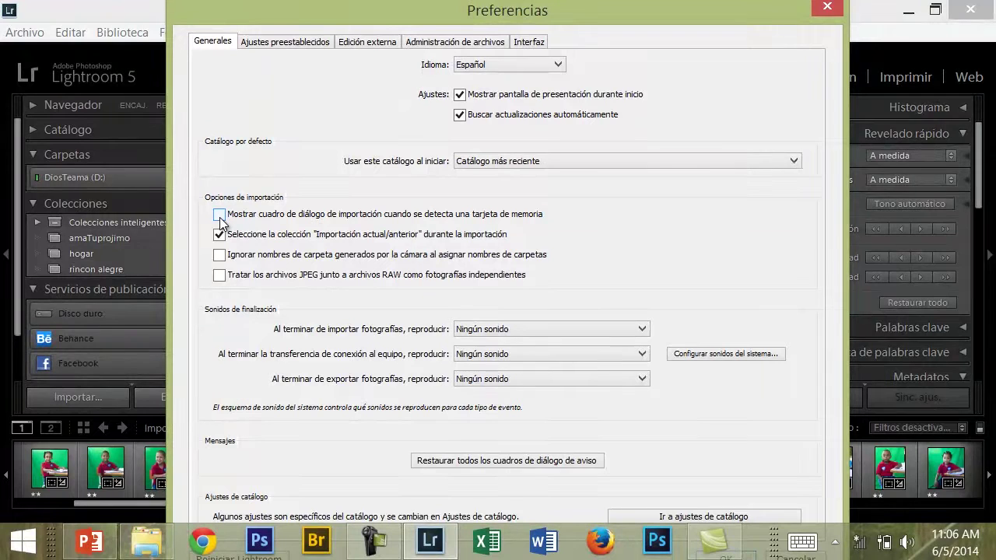